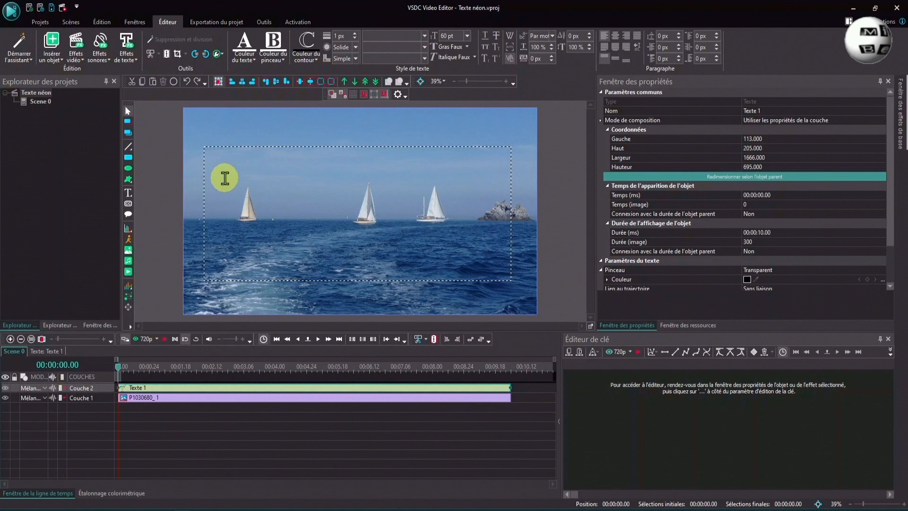
- Enter "Ah que coucou" as the content of the text object over the sea image
text(Ah)
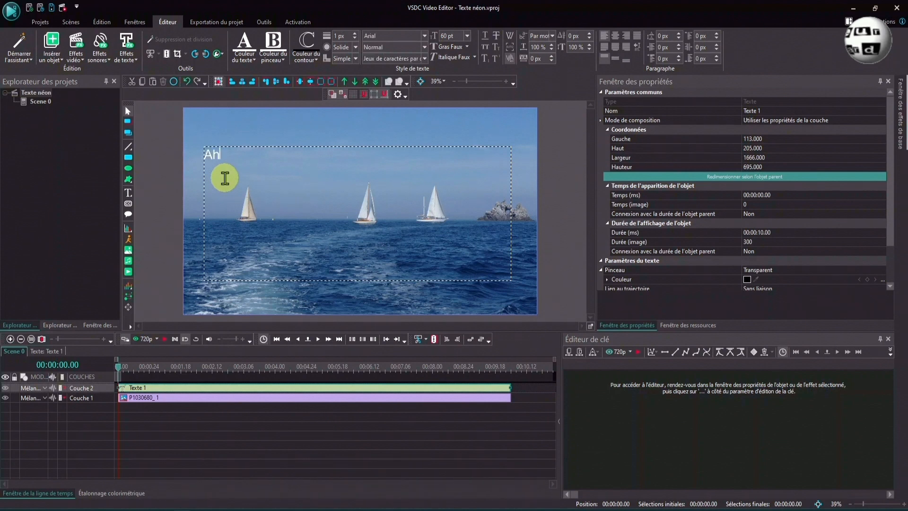
text( que coucou)
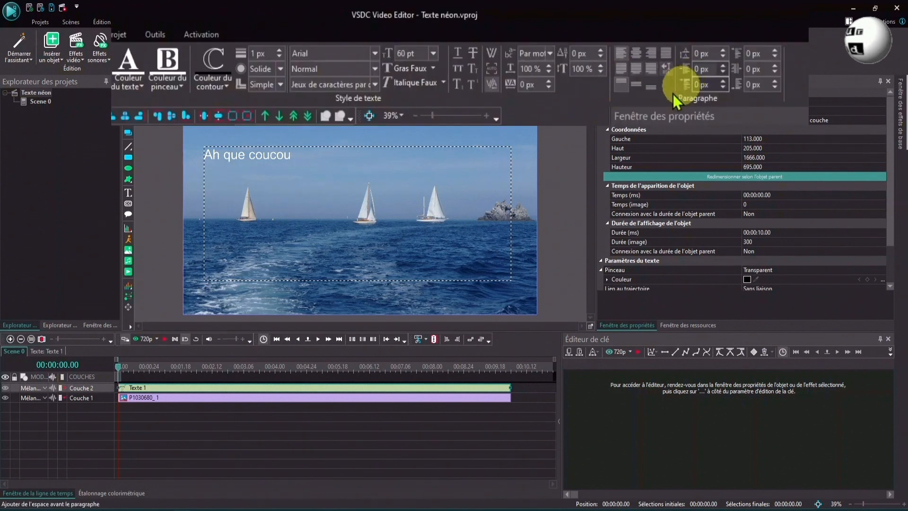
- Centre the text horizontally and vertically, and resize the text object to match its parent
click(640, 57)
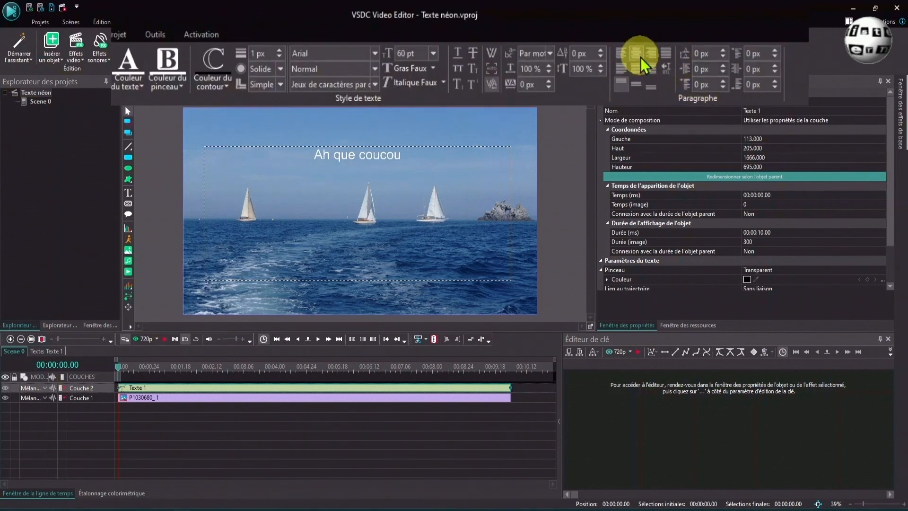
click(633, 87)
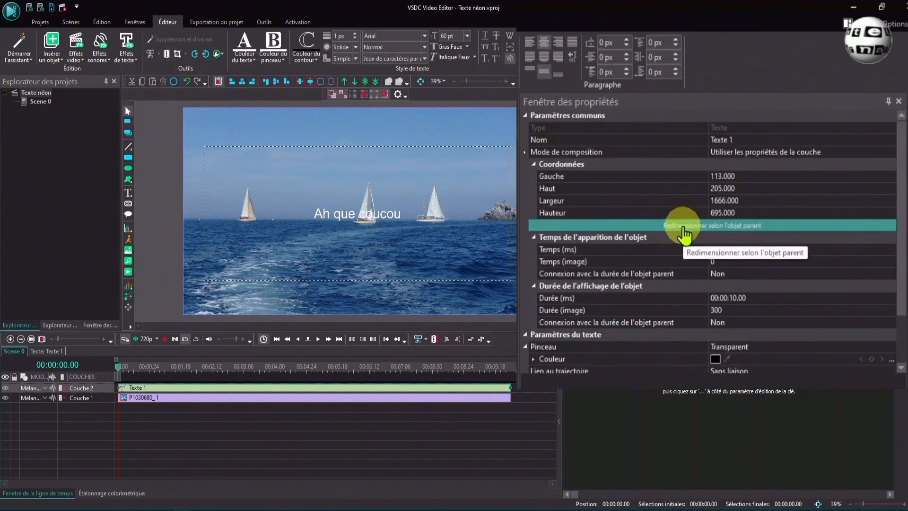
click(684, 232)
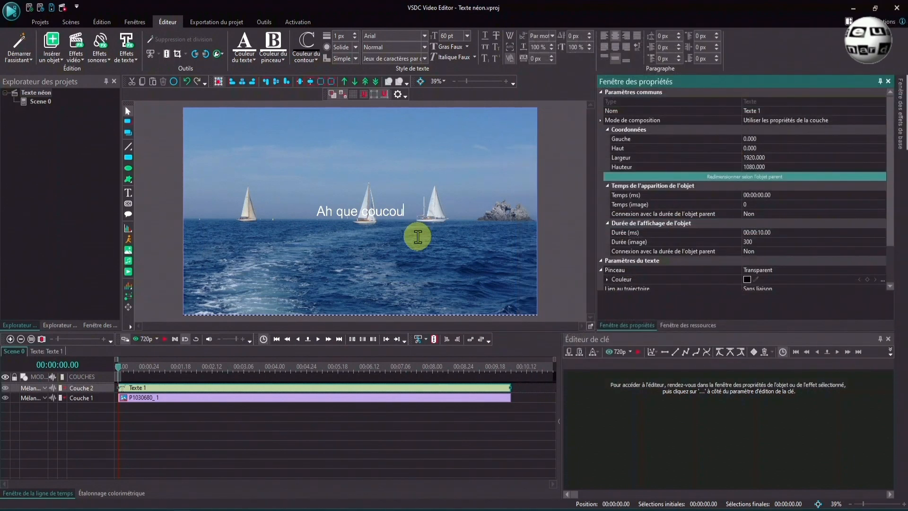
- Set the font of the whole "Ah que coucou" text to Clarendon with a size of 200 pt
drag(405, 212, 310, 211)
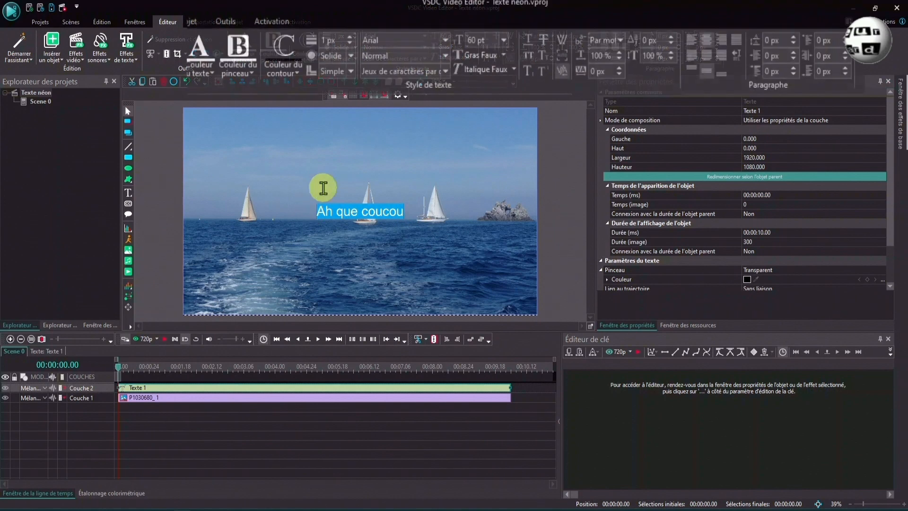
click(443, 41)
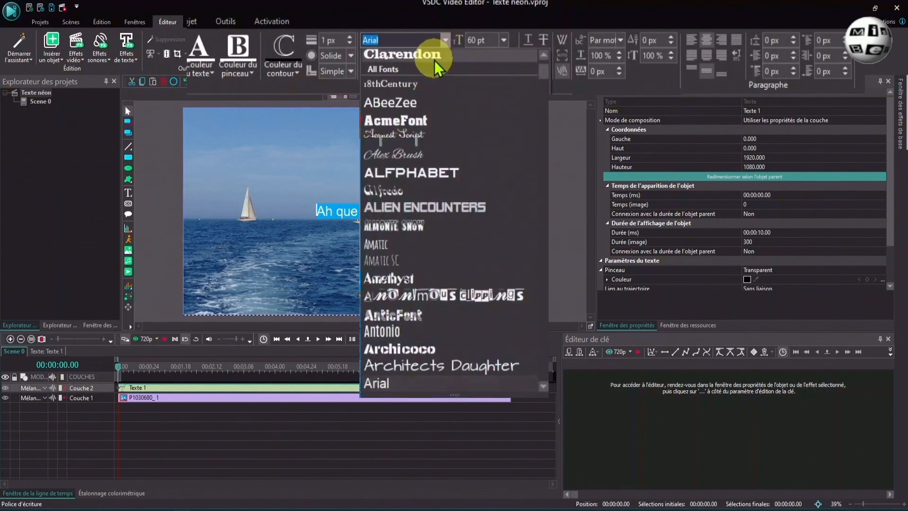
click(434, 60)
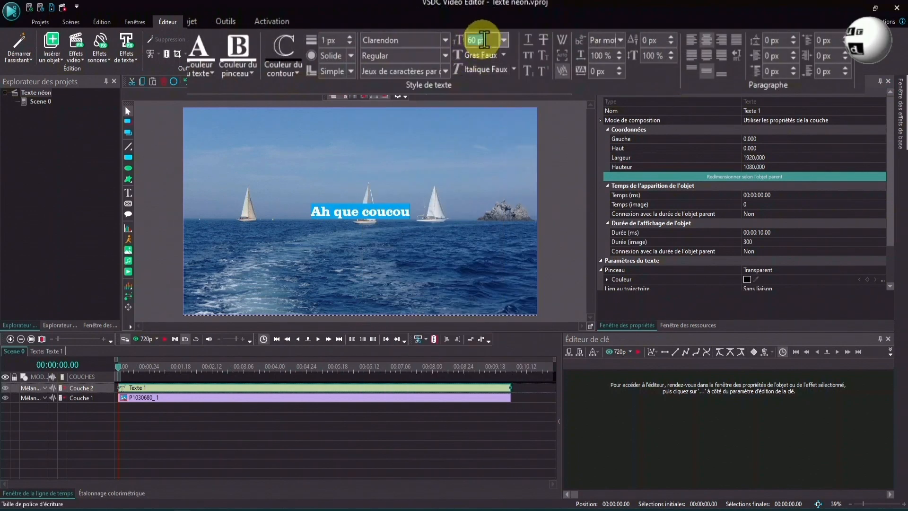
text(2)
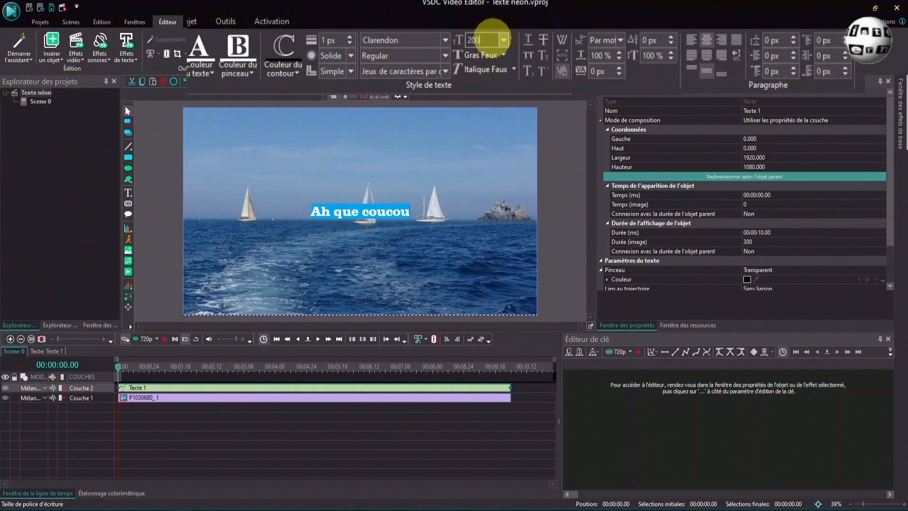
text(00)
key(Return)
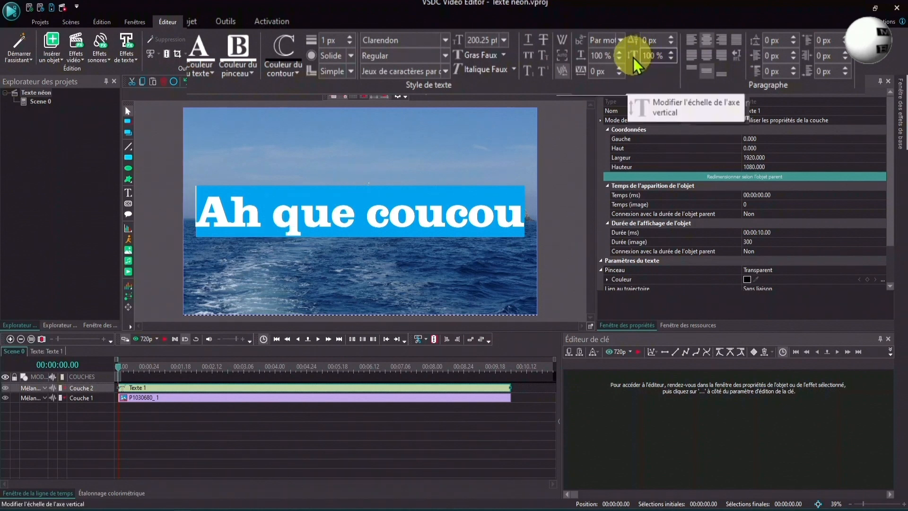
- Stretch the selected text vertically by setting its vertical scale to 200 %
drag(644, 55, 682, 59)
text(200)
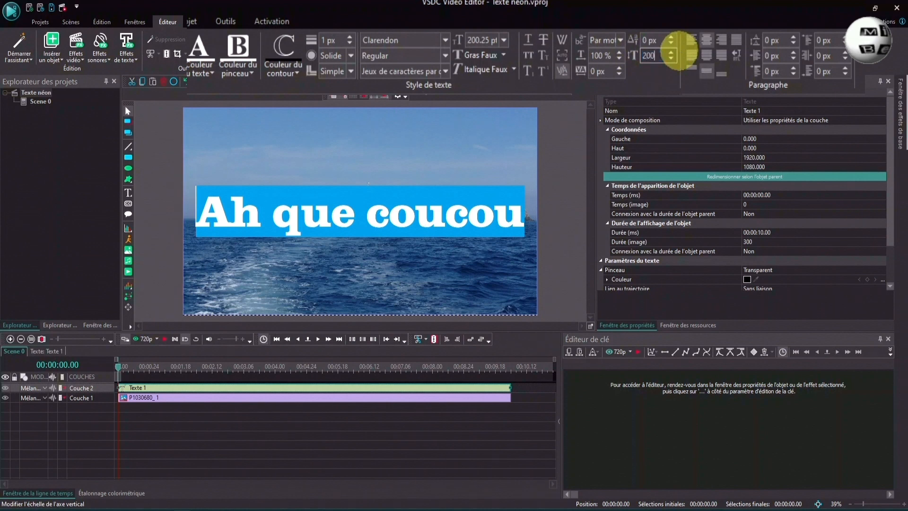
key(Return)
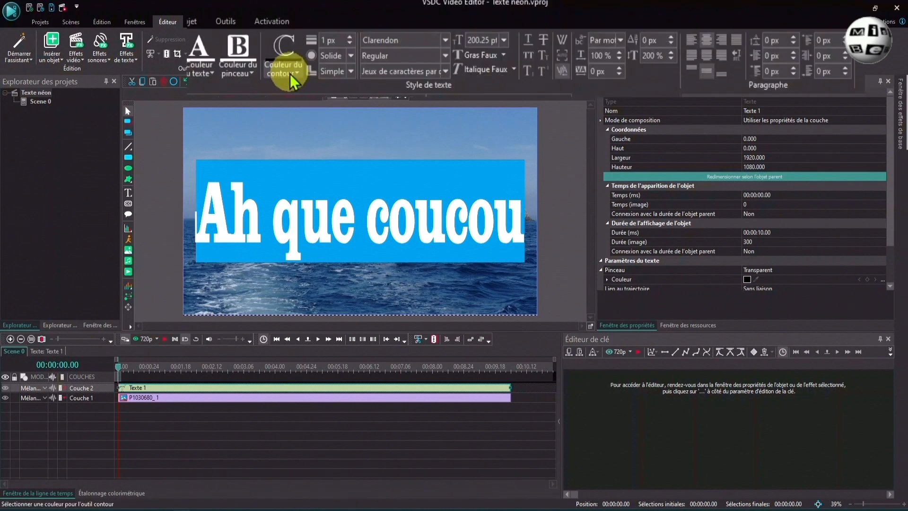
- Set the text's outline colour to the yellow-green #C0FF00
click(309, 59)
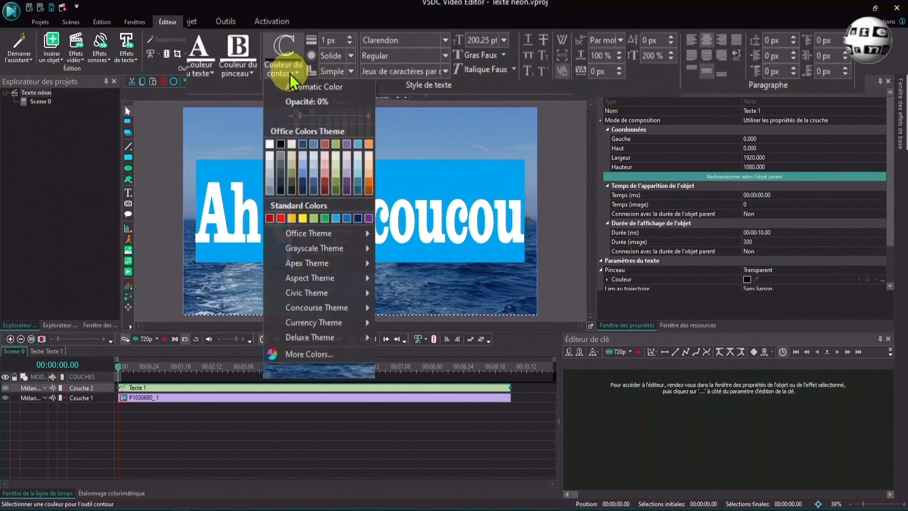
click(295, 356)
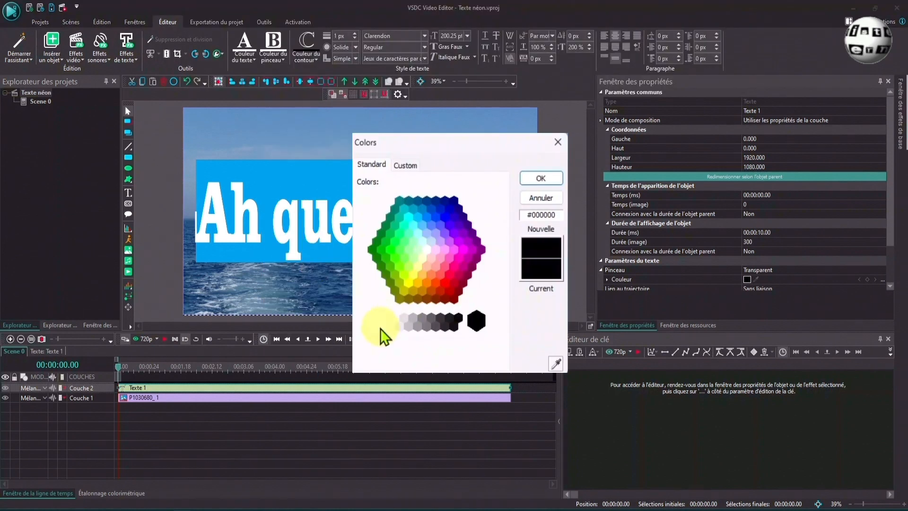
click(404, 274)
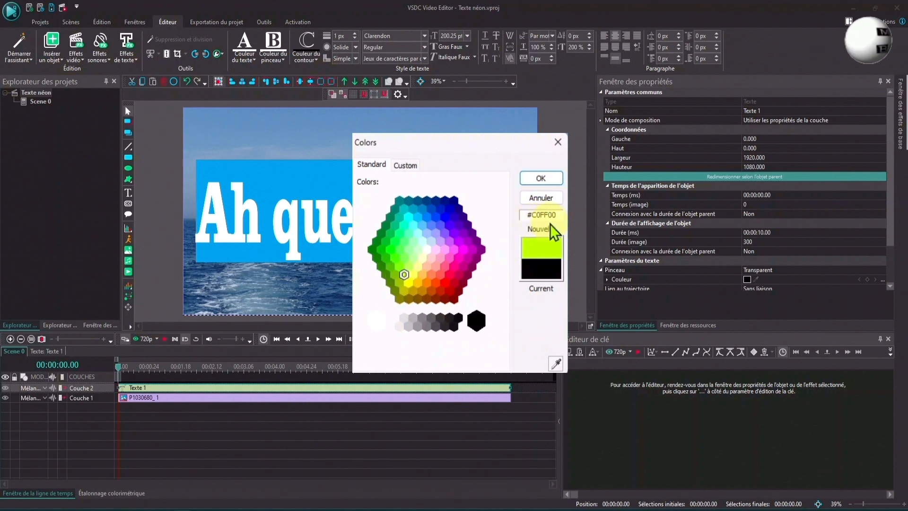
click(541, 179)
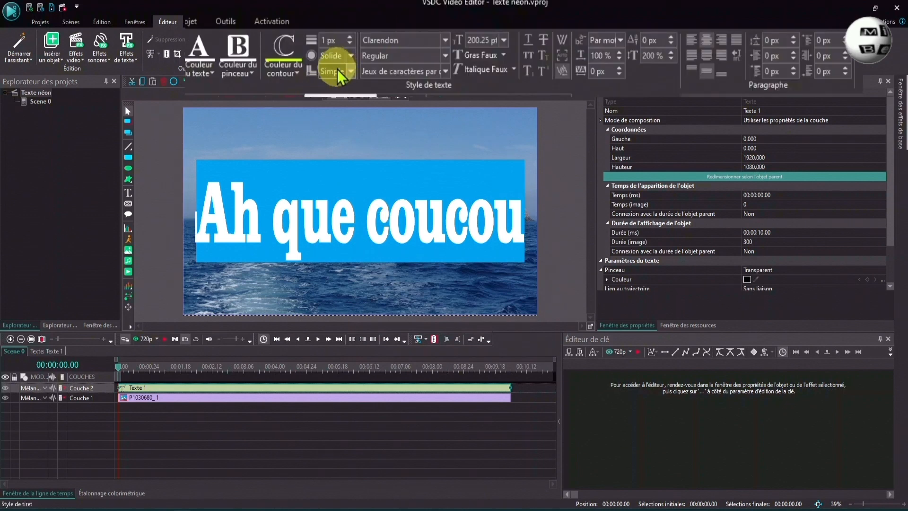
- Increase the text's outline thickness to 12 px and deselect the text object
click(349, 38)
click(349, 38)
click(349, 38)
click(349, 38)
click(349, 38)
click(349, 38)
click(349, 38)
click(350, 38)
click(349, 38)
click(350, 38)
click(350, 37)
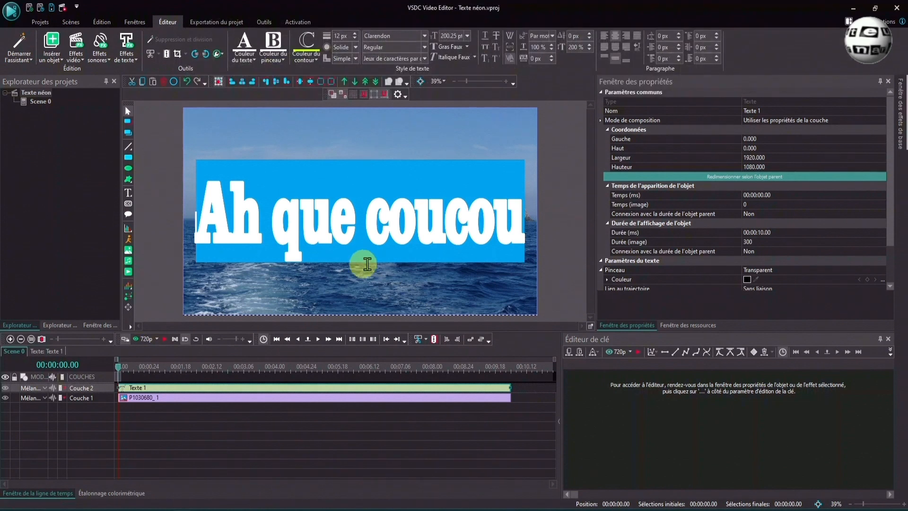
click(239, 435)
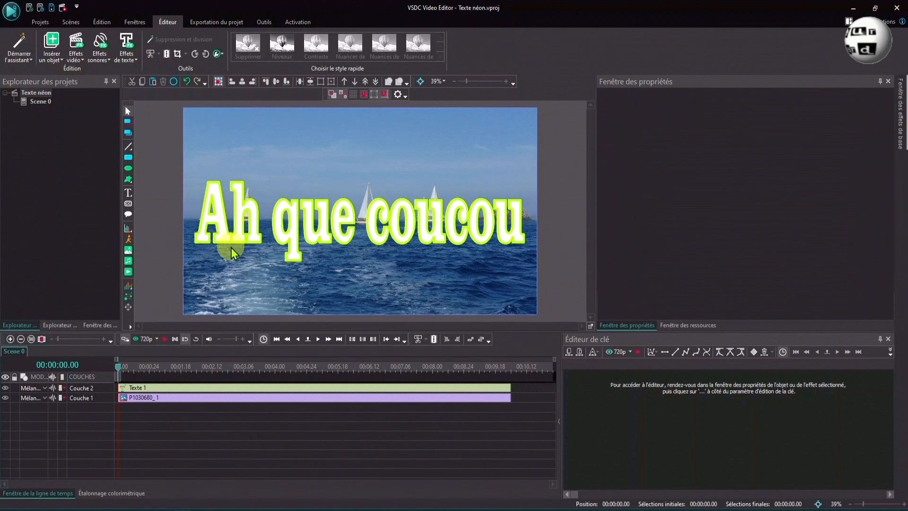
- Make the fill of the whole "Ah que coucou" text fully transparent, keeping only its outline, and deselect it
click(401, 274)
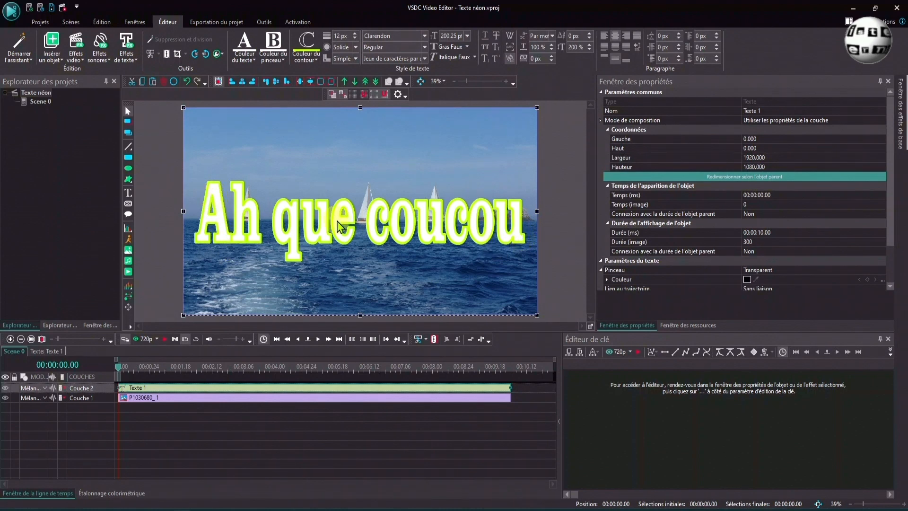
double_click(235, 211)
drag(194, 208, 510, 218)
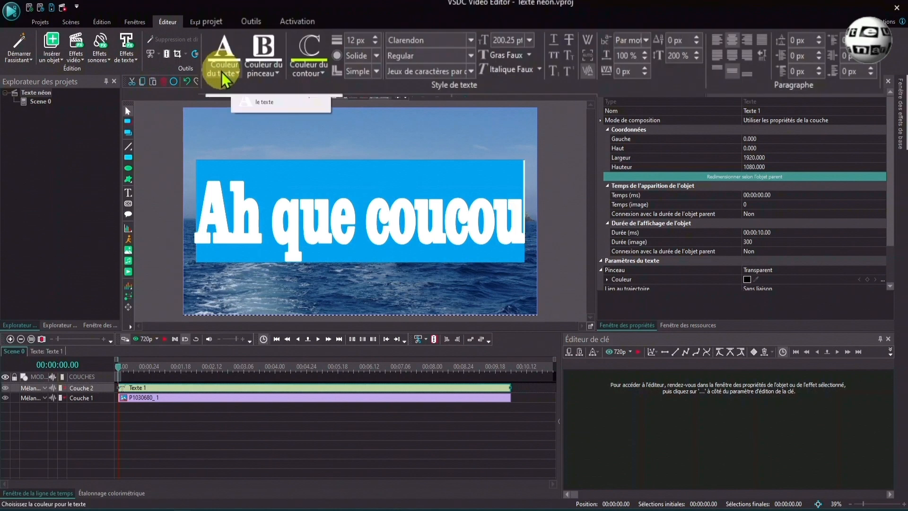
click(243, 59)
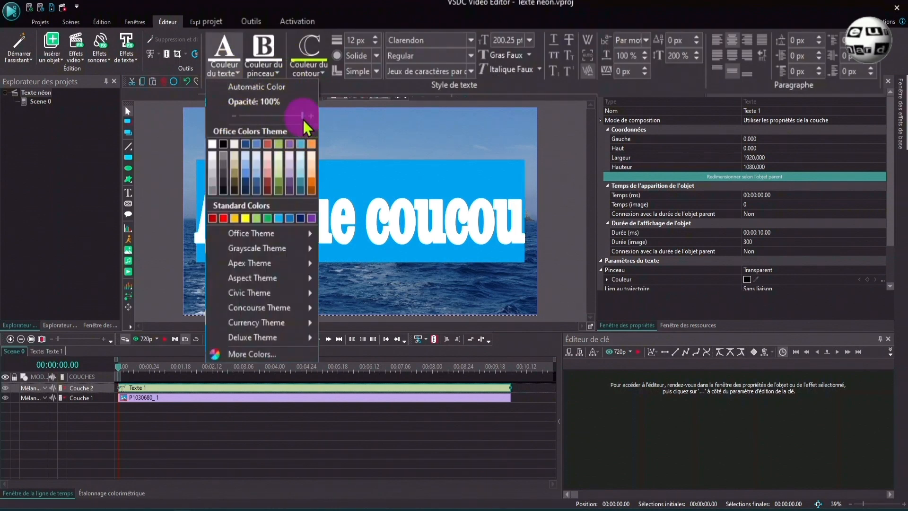
click(264, 418)
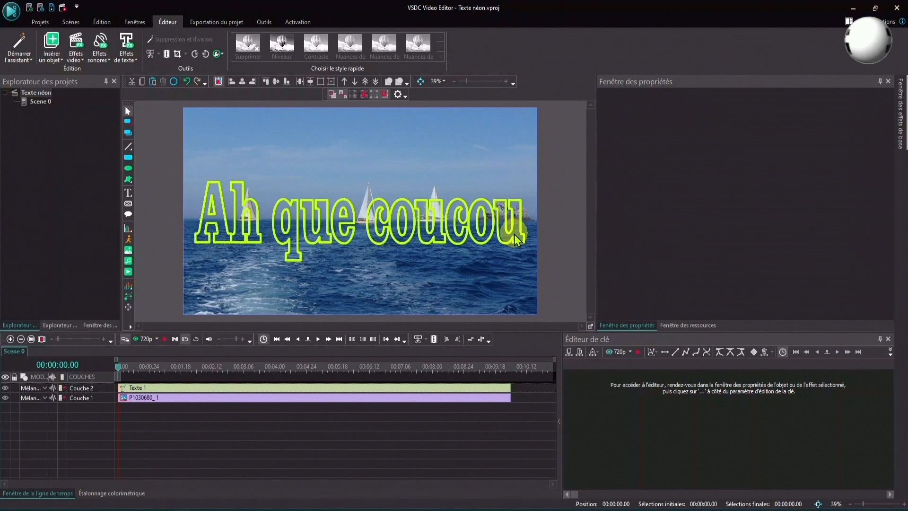
- Add the Nature shadow effect (Ombre) to the text object, spanning the full parent duration on an added layer
click(331, 388)
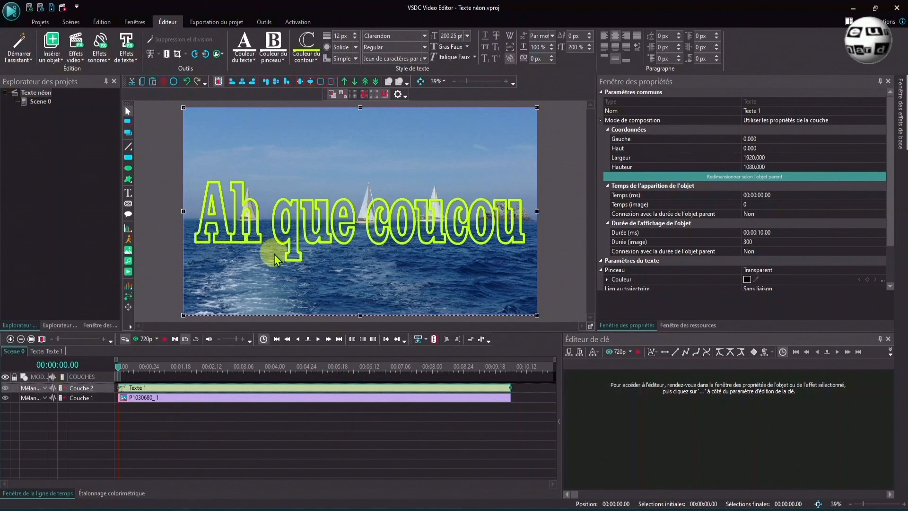
click(76, 47)
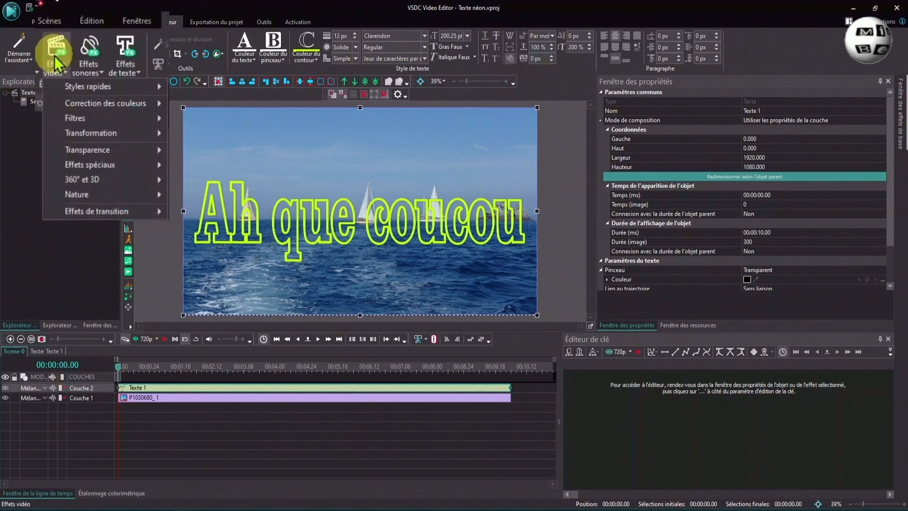
mouse_move(78, 198)
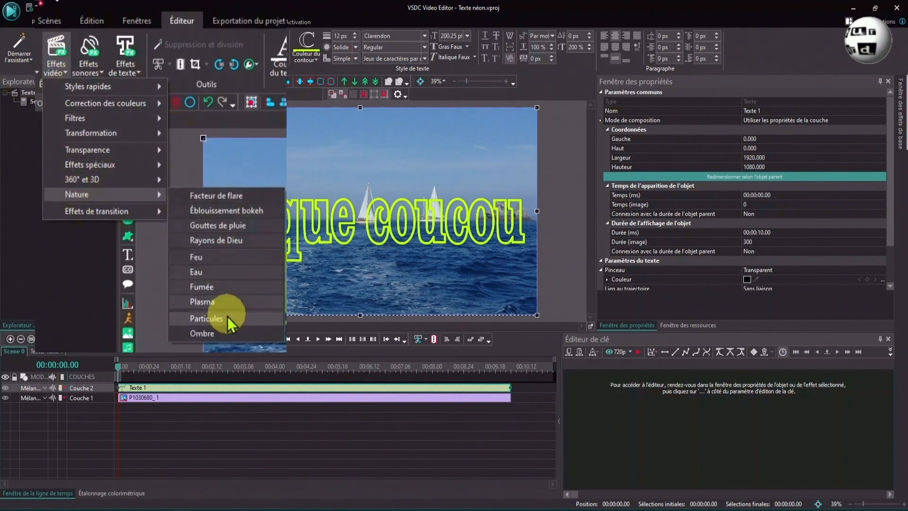
click(217, 333)
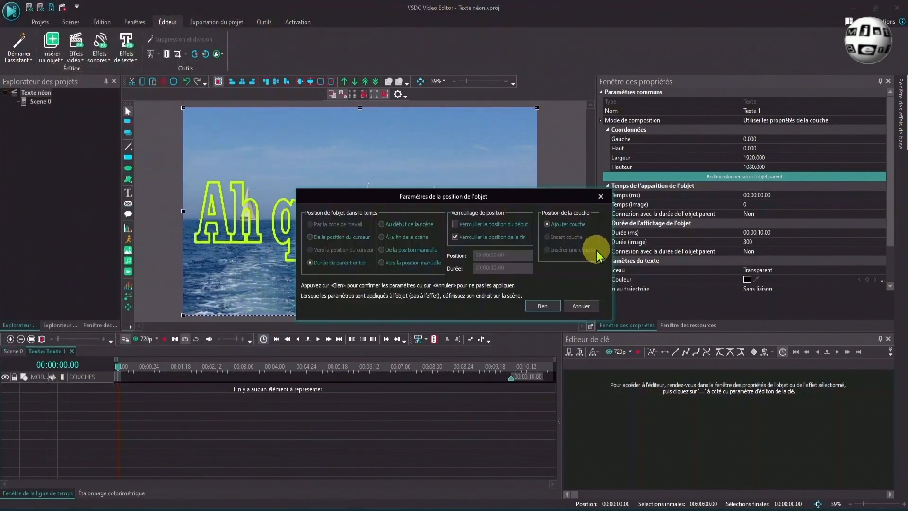
click(542, 305)
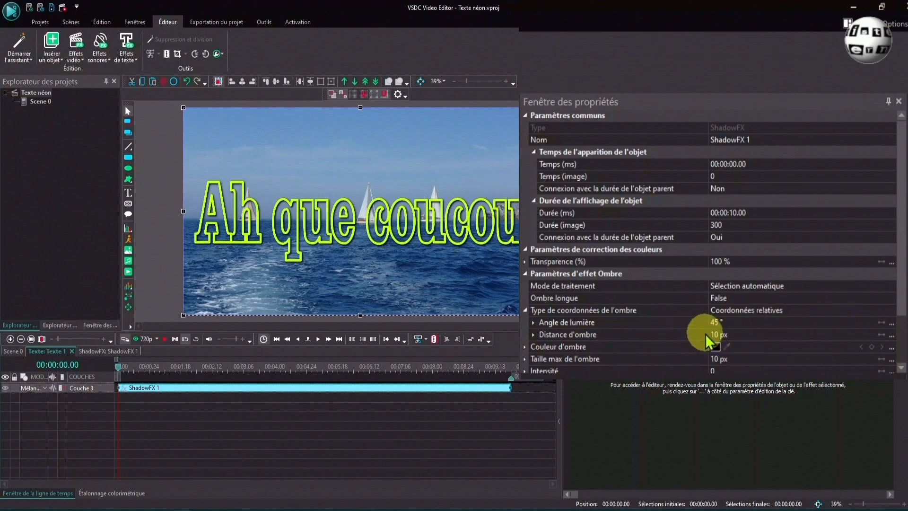
- Raise the shadow distance to 68.47 px on its keyframe curve
click(891, 335)
click(565, 484)
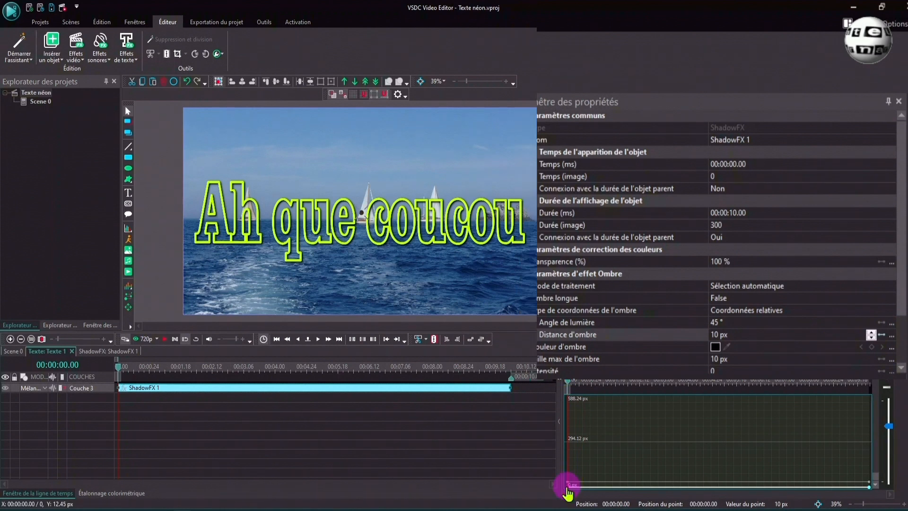
drag(564, 474, 569, 479)
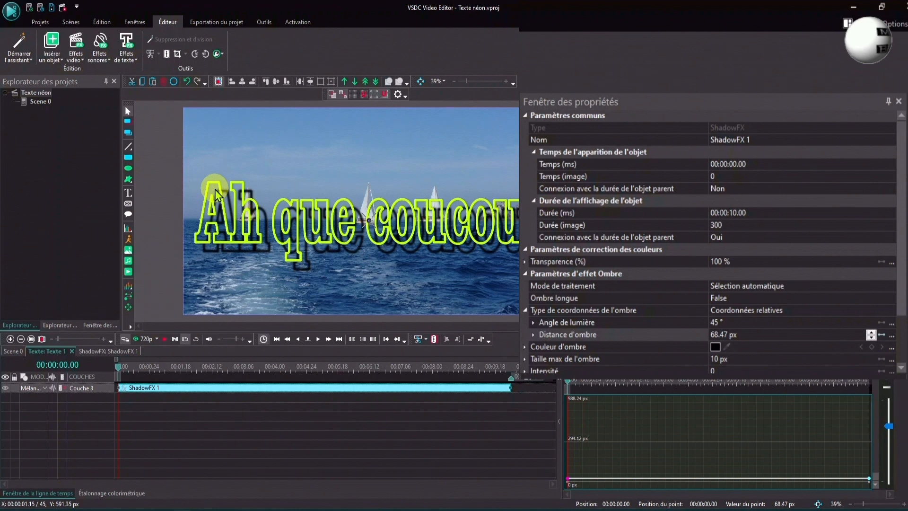
- Set the shadow's light angle to 0° and its distance to 0 px
click(723, 322)
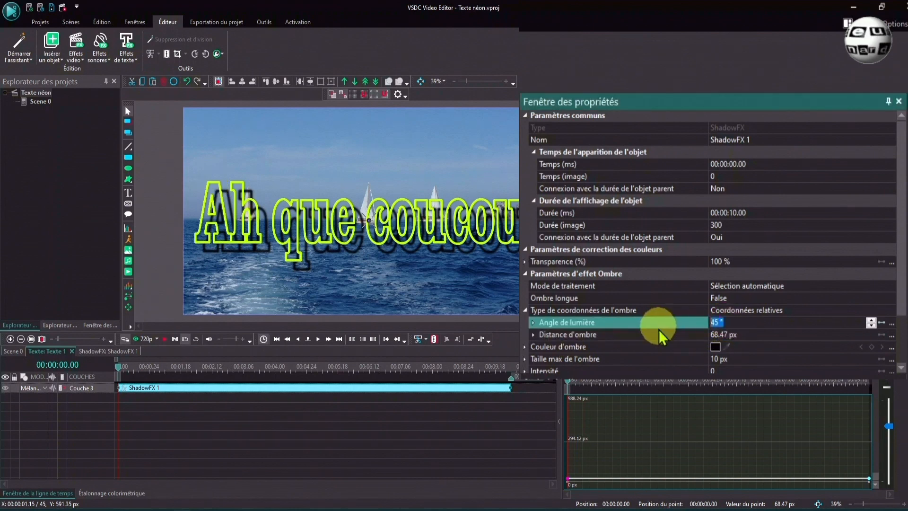
text(0)
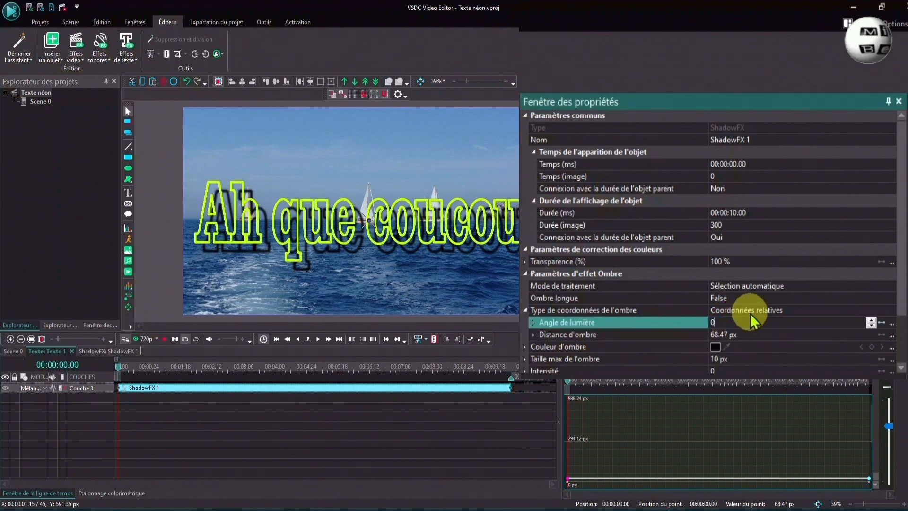
click(754, 348)
click(754, 337)
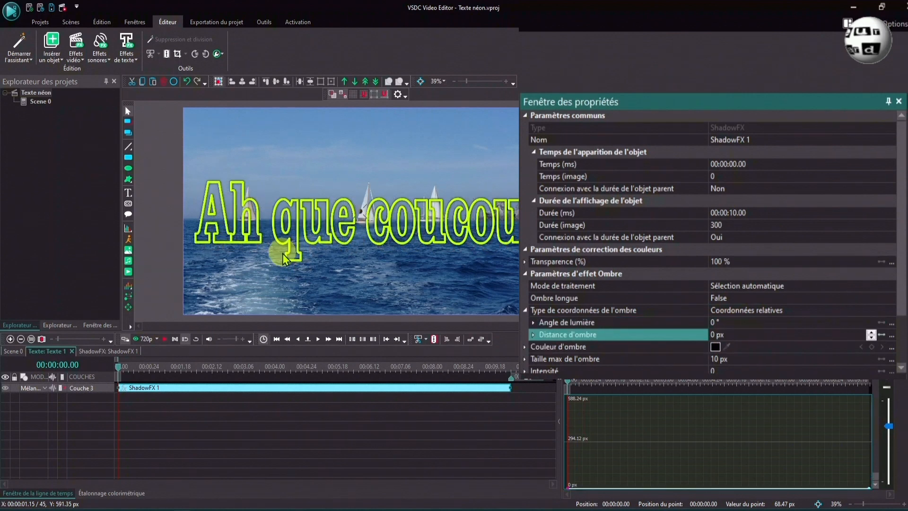
click(271, 189)
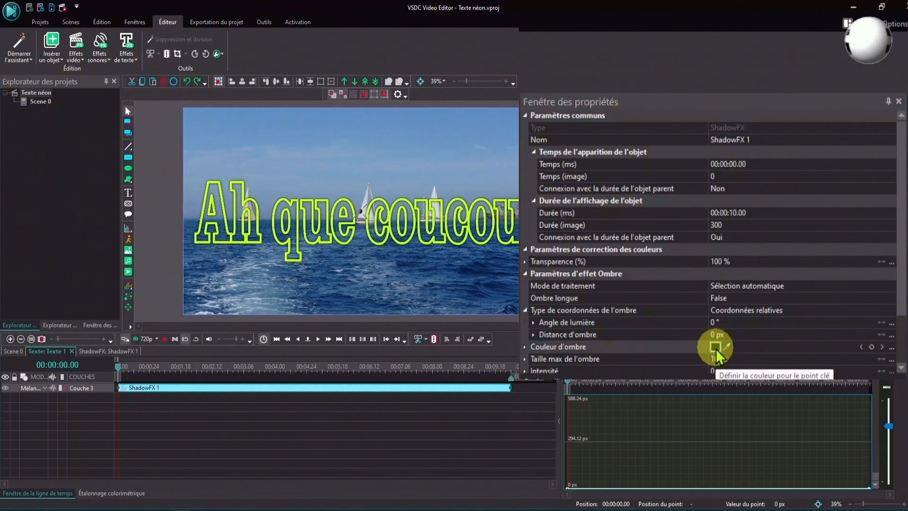
- Change the shadow colour of the text effect to bright green #00FF00
click(714, 348)
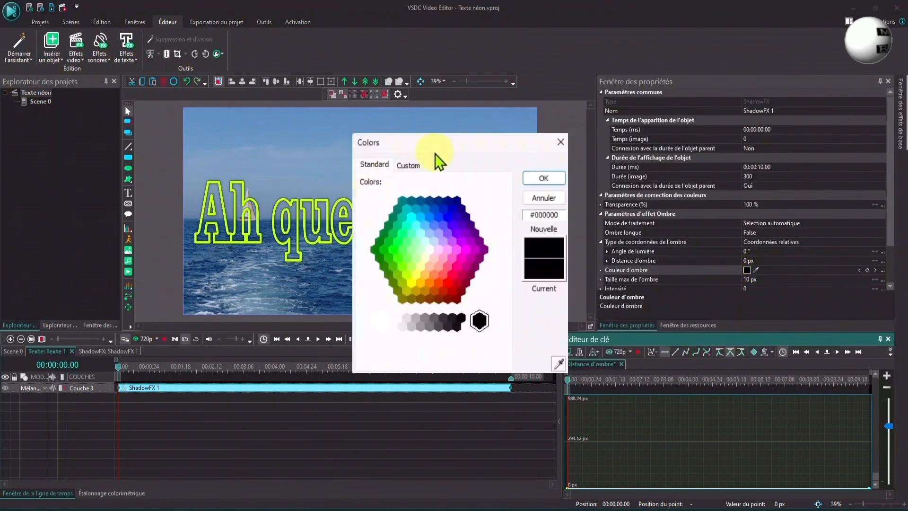
click(393, 249)
click(535, 217)
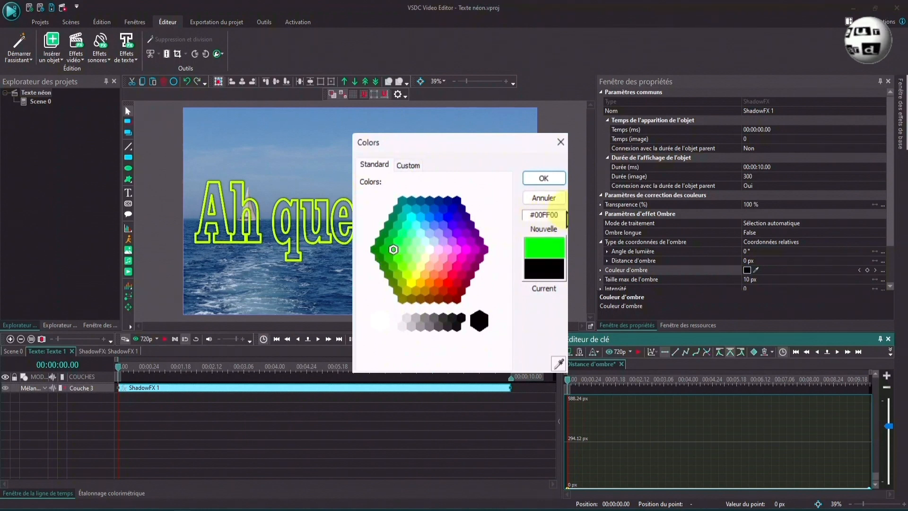
click(549, 179)
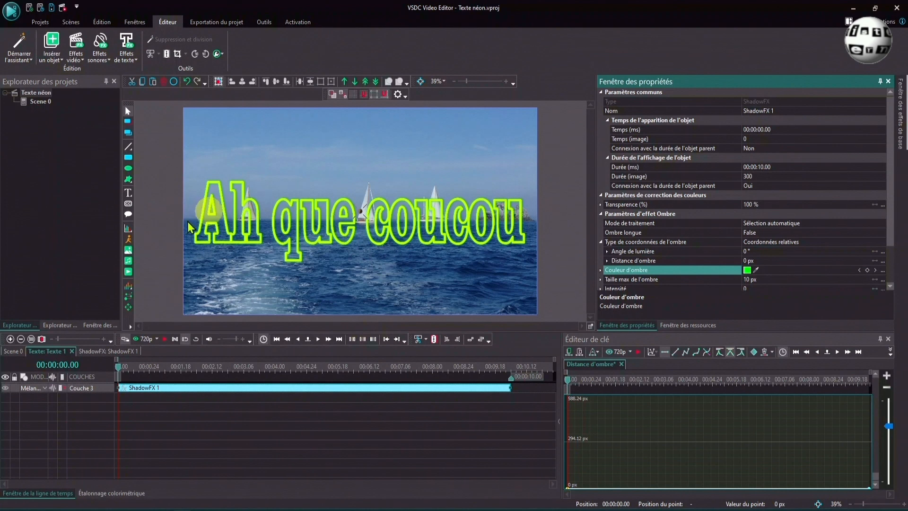
- Set the shadow's maximum size to 50 px and its intensity to 50
scroll(626, 262, down, 1)
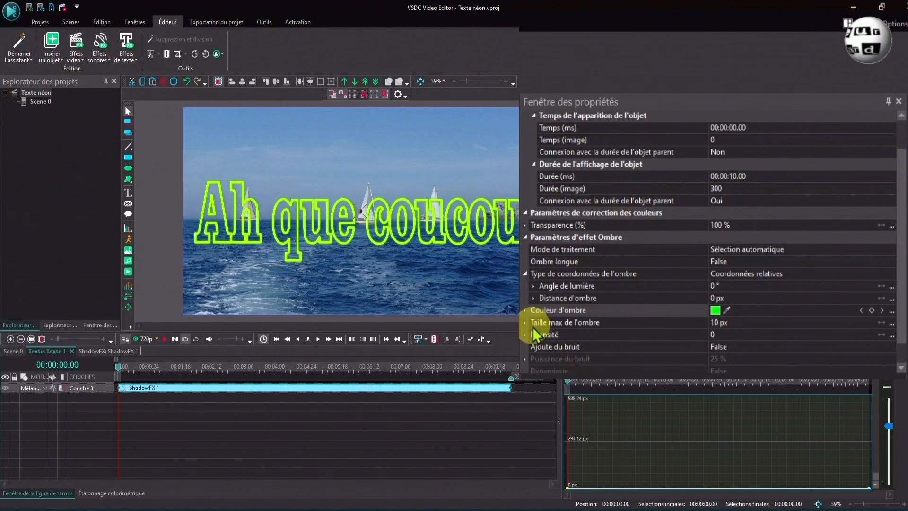
click(737, 321)
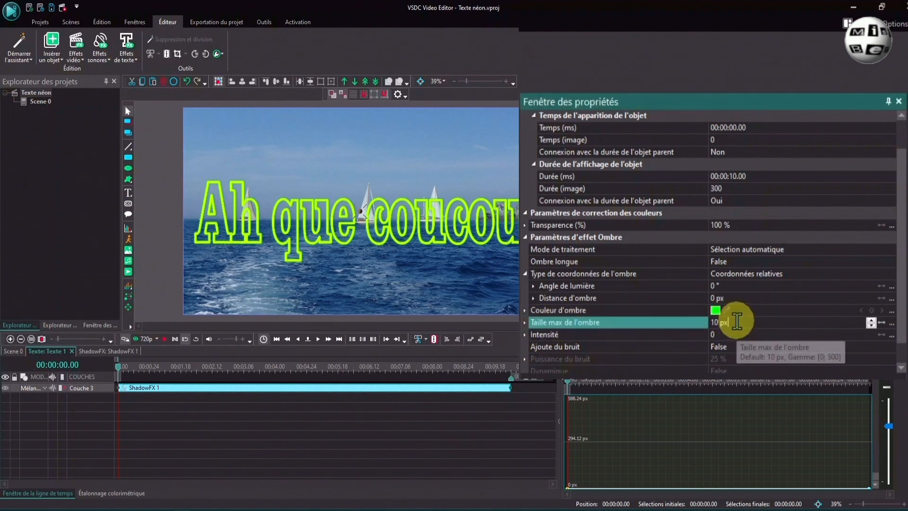
click(709, 323)
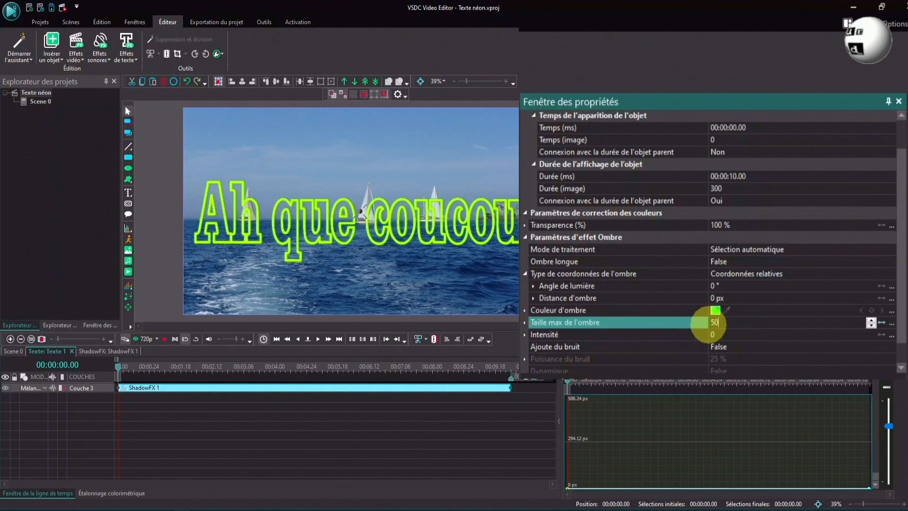
key(Return)
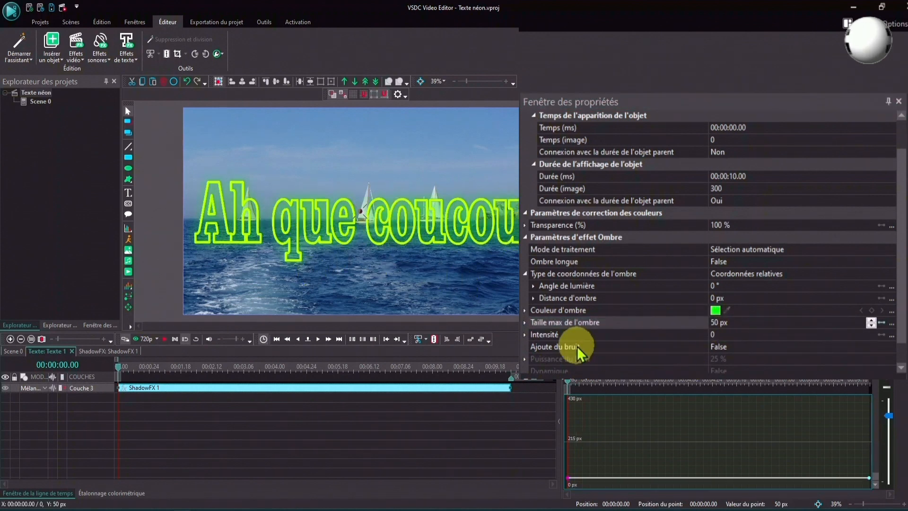
click(723, 334)
text(50)
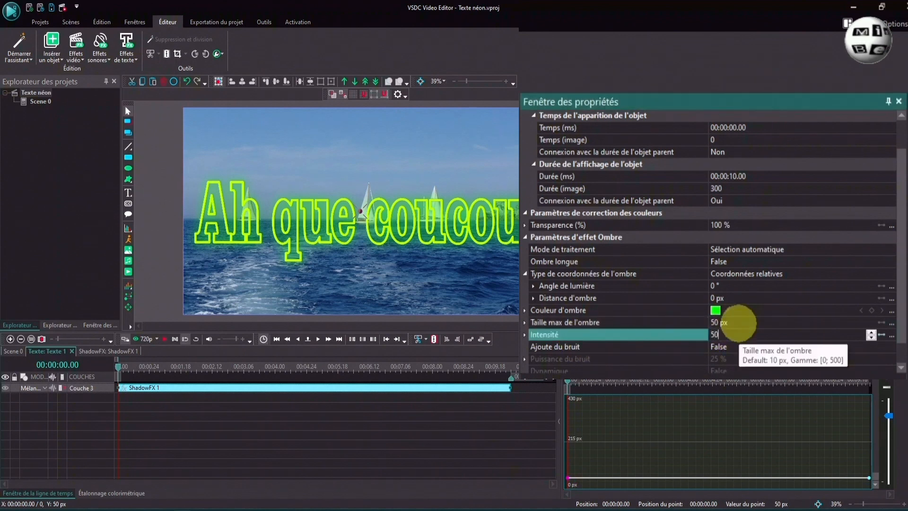
key(Return)
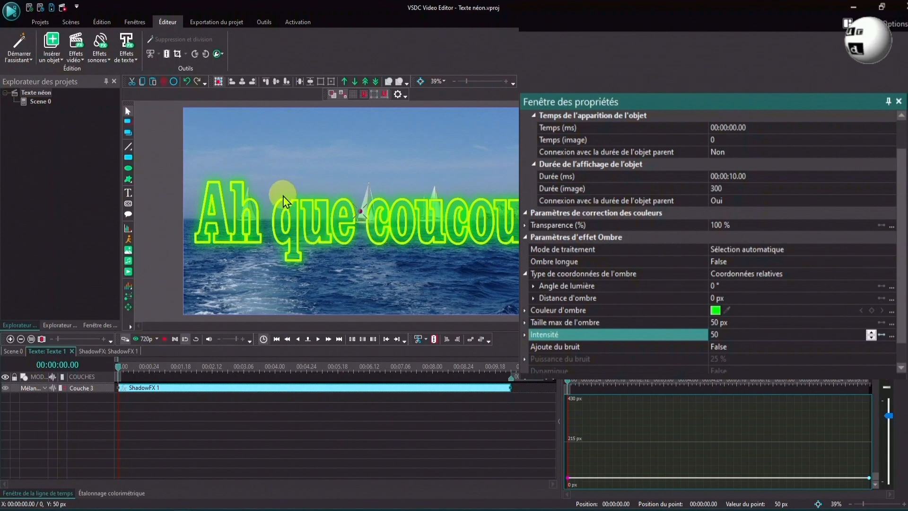
- Raise the shadow intensity to 98 on its keyframe curve
click(891, 335)
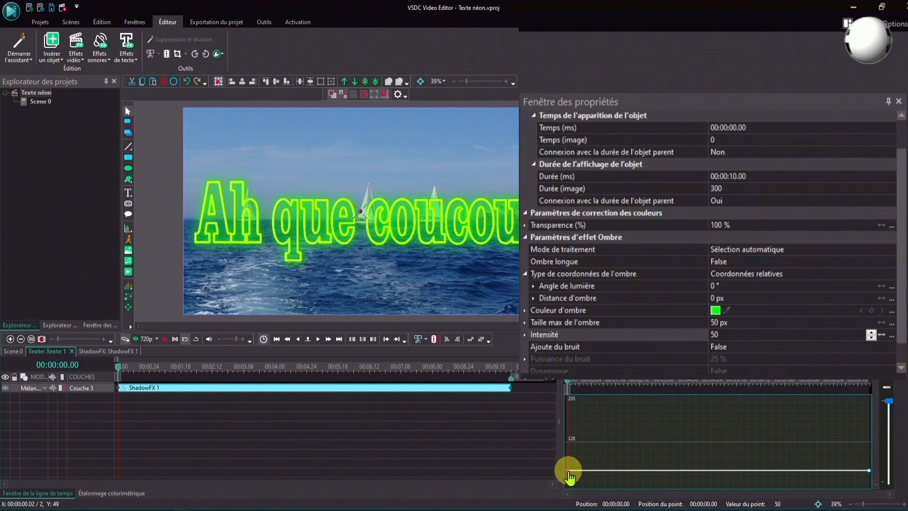
click(568, 471)
mouse_move(570, 466)
mouse_down()
mouse_move(569, 418)
mouse_move(569, 452)
mouse_up()
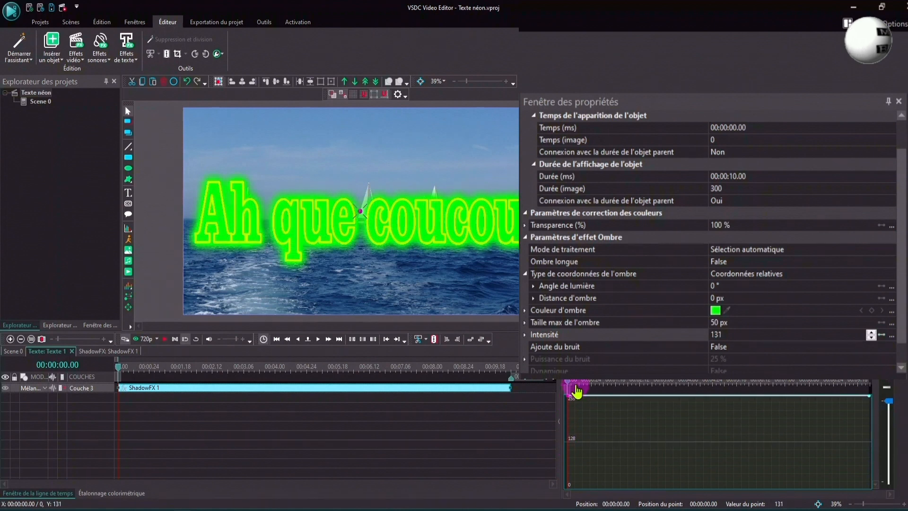
- Increase the shadow's maximum size to 52 px and play a preview of the scene
click(870, 322)
click(870, 320)
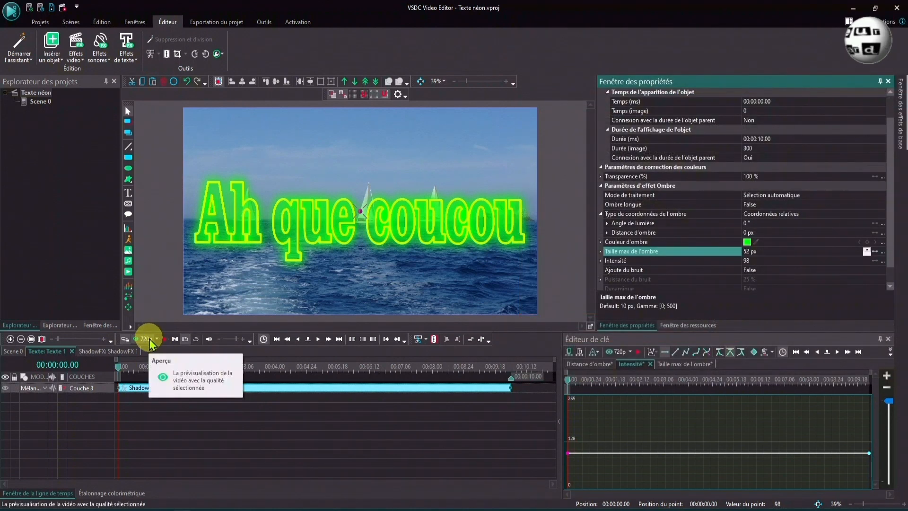
click(146, 339)
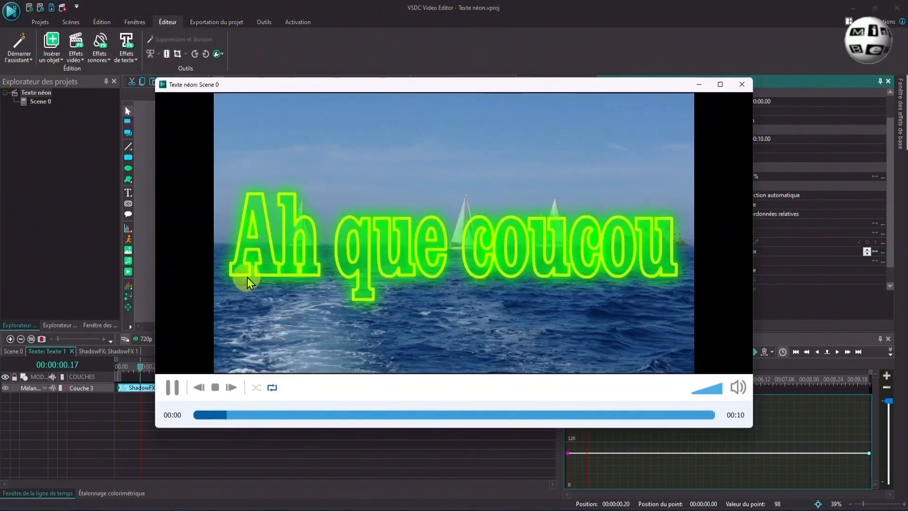